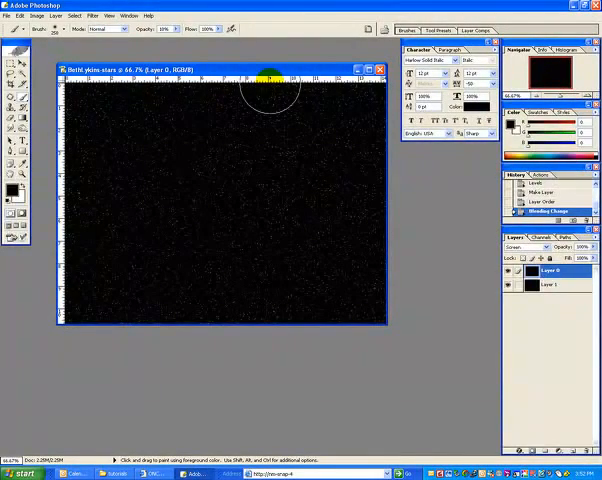
Activate Layer 0 and bring up the Lens Flare filter settings.
left_click(548, 274)
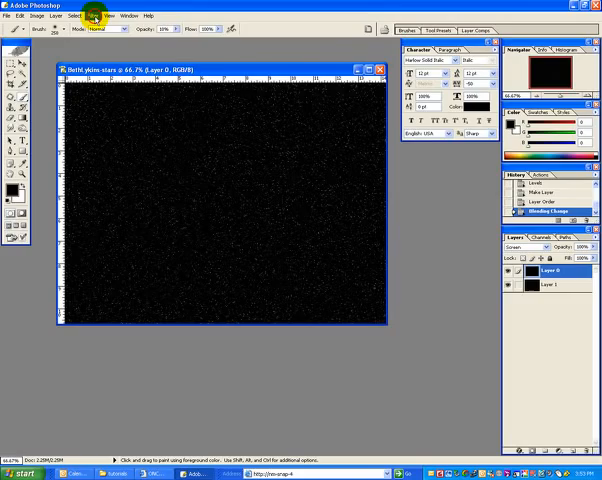
left_click(93, 16)
mouse_move(110, 122)
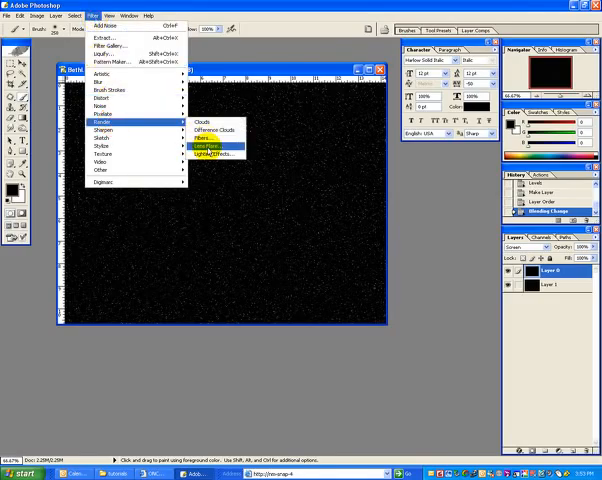
left_click(207, 145)
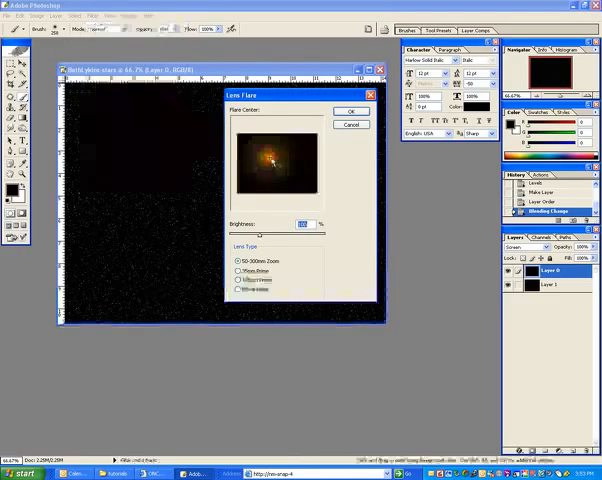
Position the flare centre a little right of the preview's middle.
left_click_drag(294, 176, 267, 146)
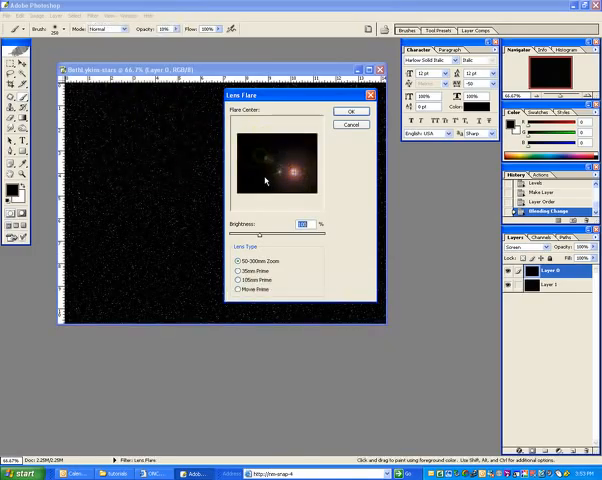
left_click_drag(267, 146, 302, 167)
left_click(237, 246)
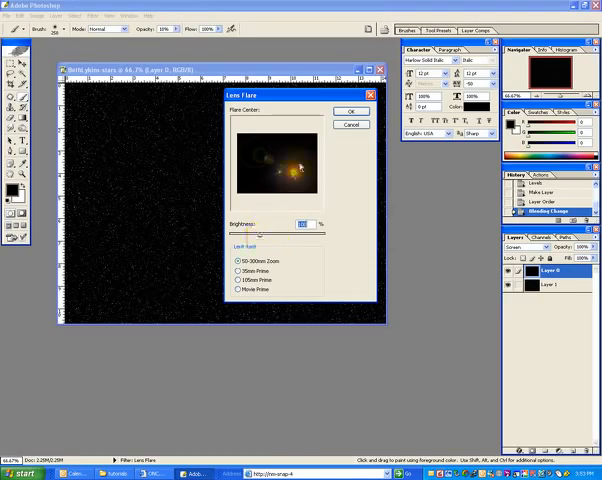
left_click(298, 168)
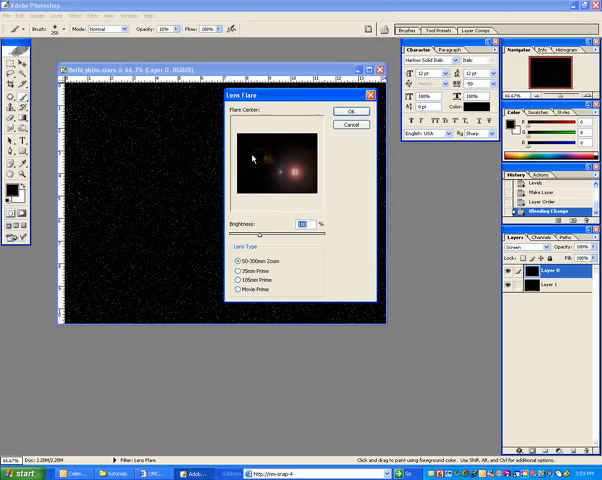
left_click(253, 157)
left_click(303, 152)
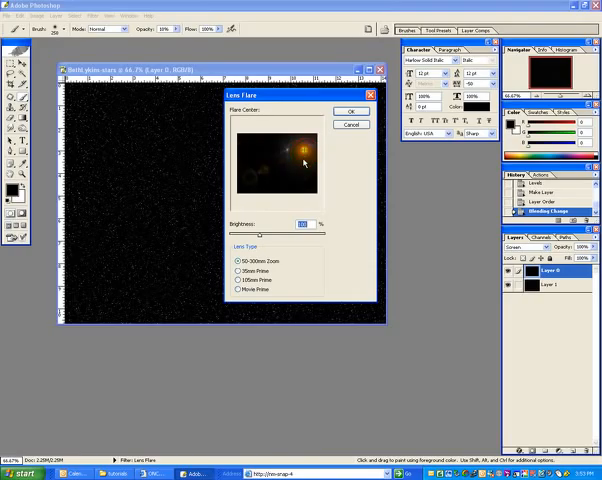
left_click(298, 172)
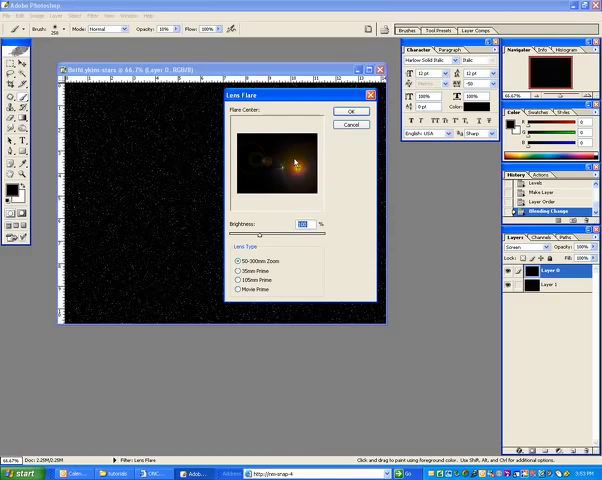
Apply the flare at minimum brightness with the 50-300mm Zoom lens type.
mouse_move(258, 233)
left_mouse_down()
mouse_move(231, 235)
mouse_move(285, 233)
left_mouse_up()
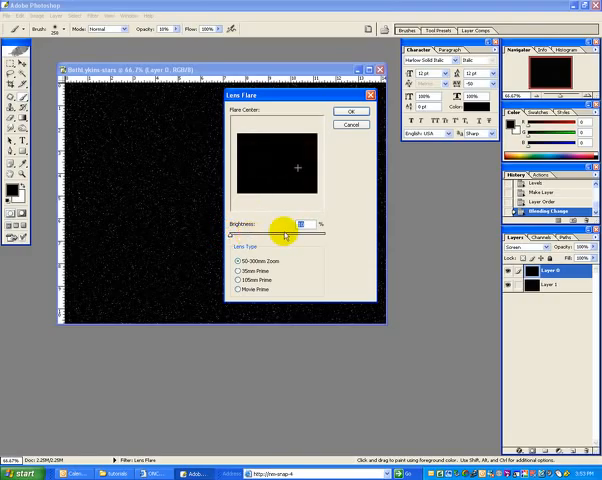
left_click(258, 262)
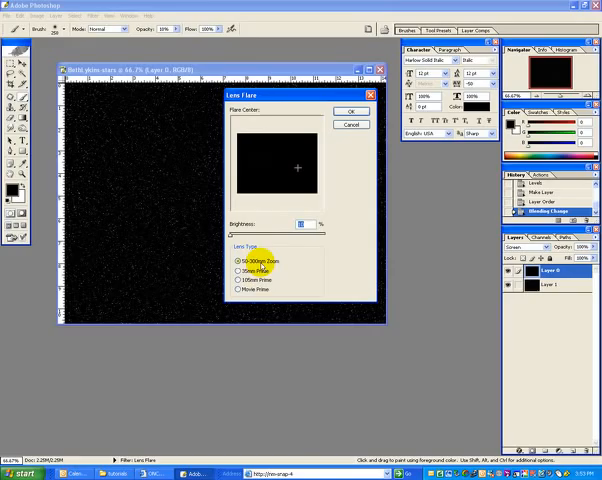
left_click(350, 111)
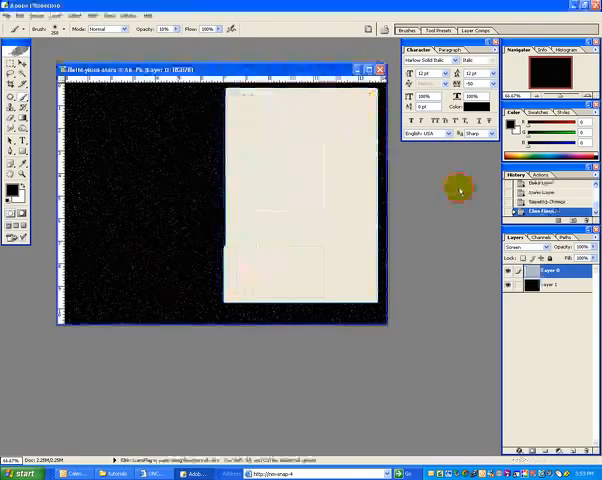
left_click(512, 272)
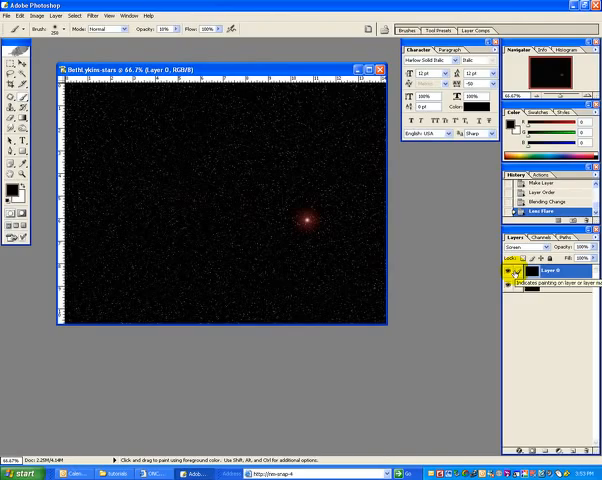
key("ctrl+j")
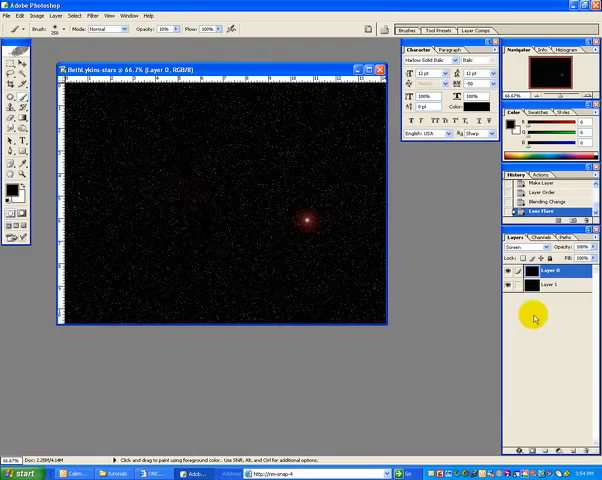
Add a new Layer 2, fill it with black and set its blend mode to Screen.
left_click(573, 452)
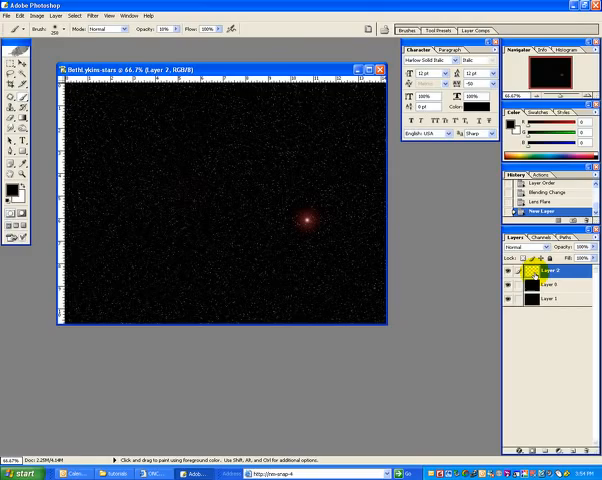
key("alt+BackSpace")
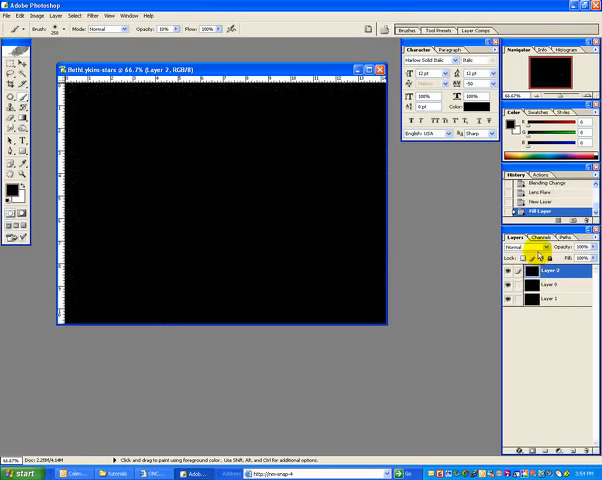
left_click(548, 246)
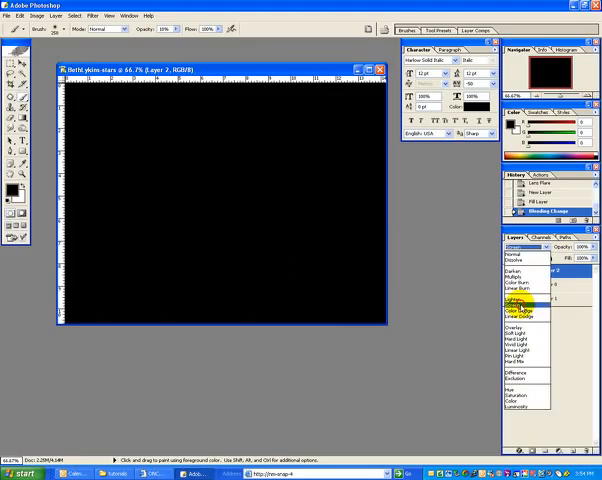
left_click(520, 302)
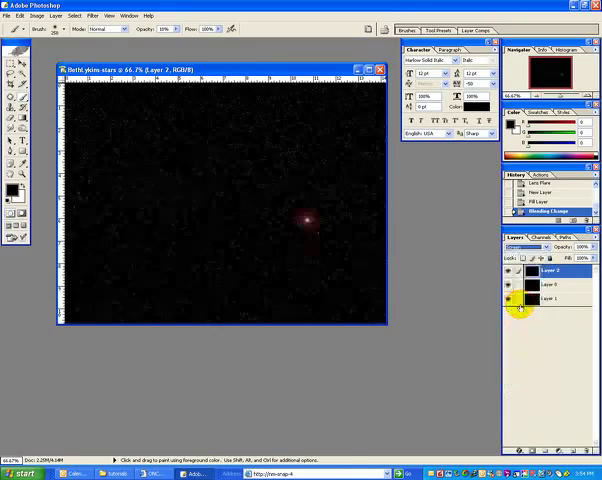
left_click(92, 15)
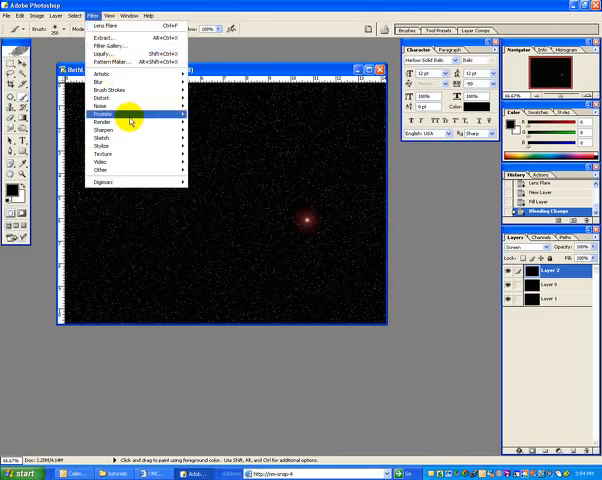
mouse_move(131, 122)
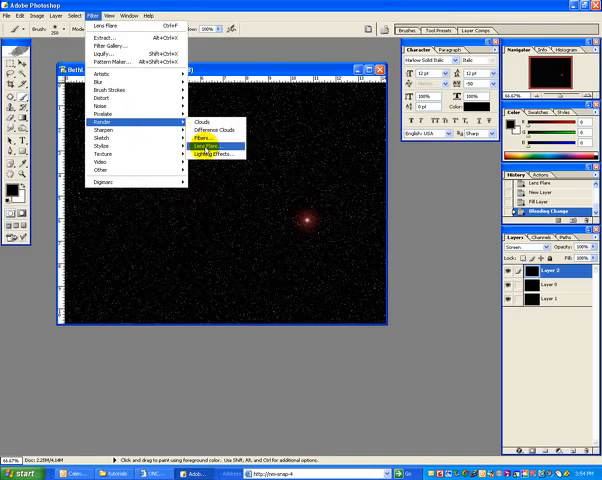
Apply a lens flare centred in the upper left of the preview, then add an empty Layer 3.
left_click(207, 147)
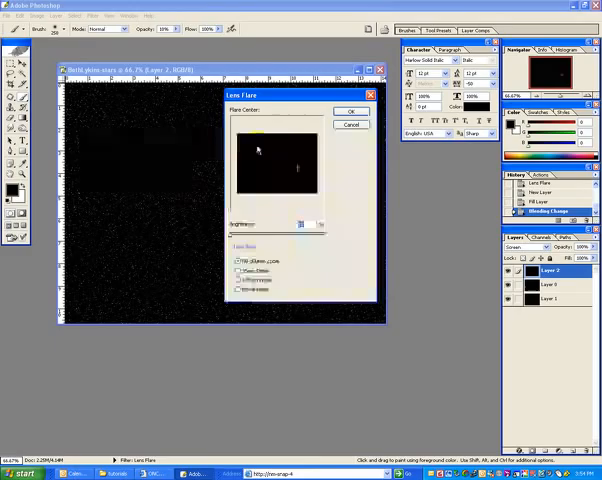
left_click(248, 144)
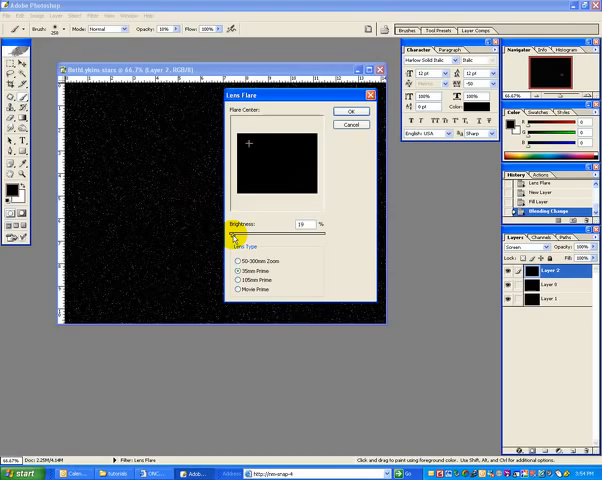
left_click(233, 237)
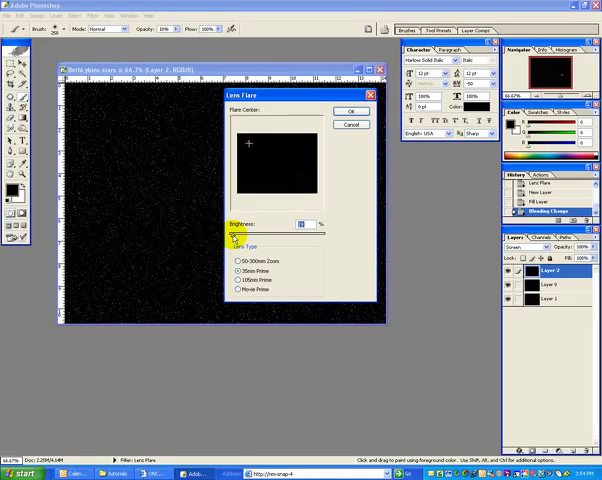
left_click(349, 110)
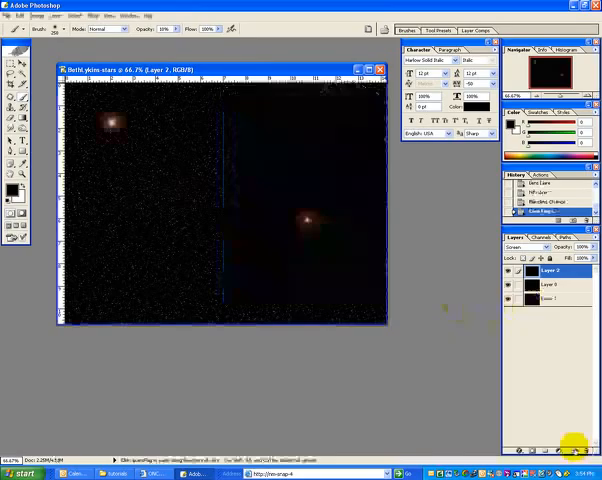
left_click(574, 443)
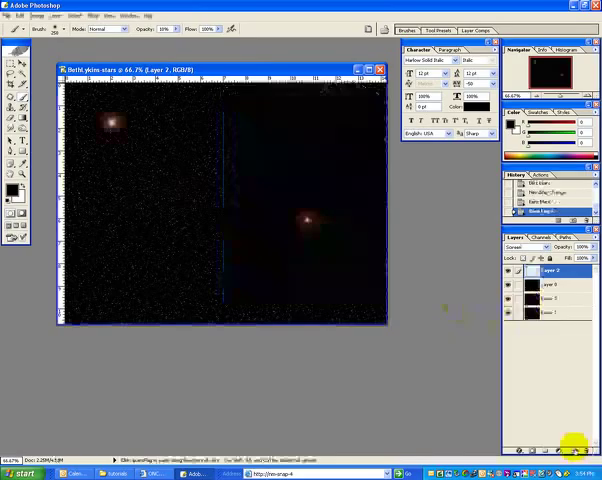
Fill Layer 3 with black and set its blend mode to Screen.
left_click(93, 17)
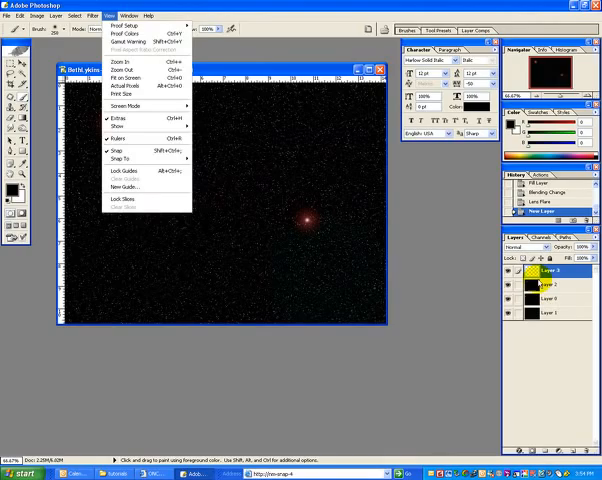
left_click(110, 122)
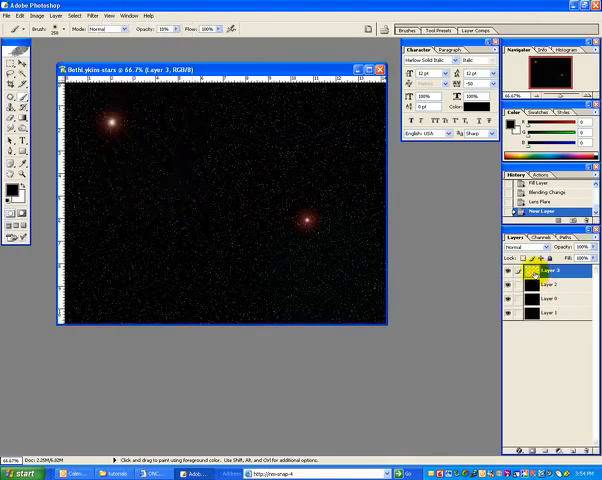
key("alt+BackSpace")
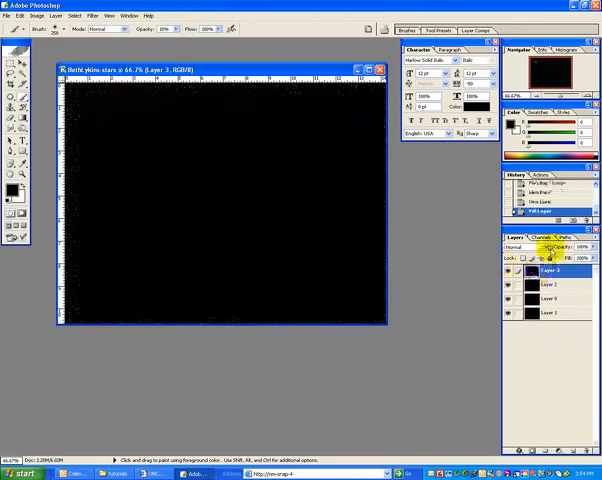
left_click(553, 247)
left_click(536, 310)
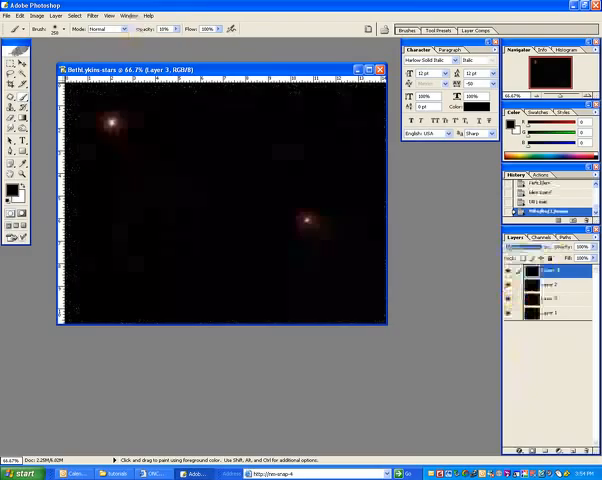
left_click(93, 16)
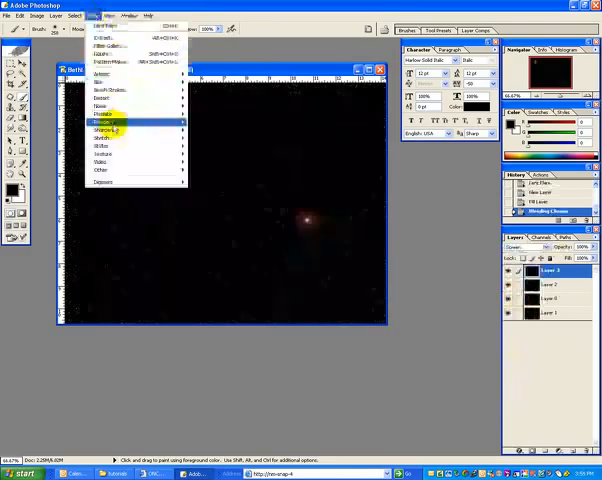
Apply a lens flare centred near the lower left using the 105mm Prime lens type.
mouse_move(110, 121)
left_click(202, 140)
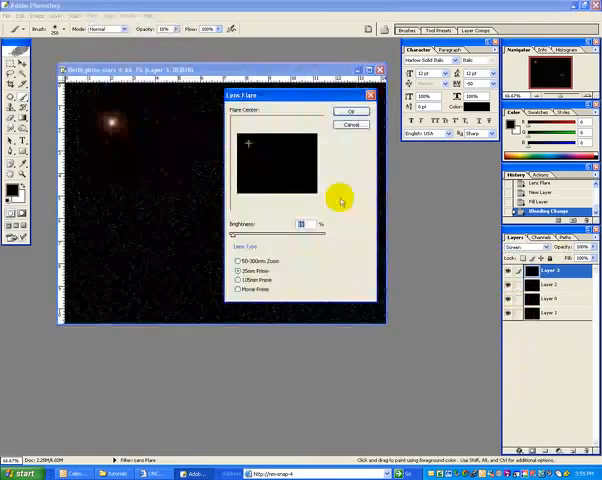
left_click(254, 187)
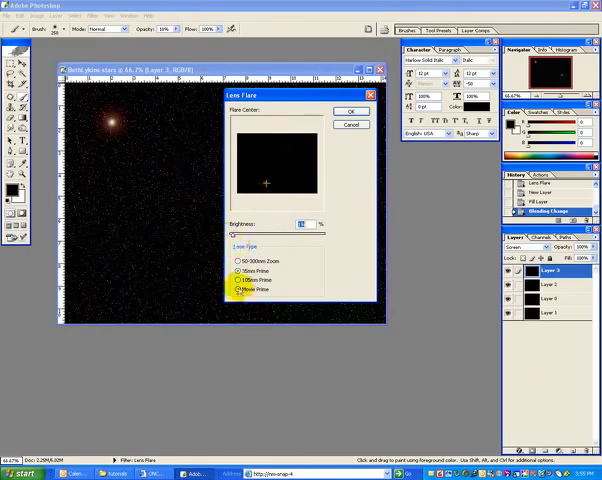
left_click(238, 279)
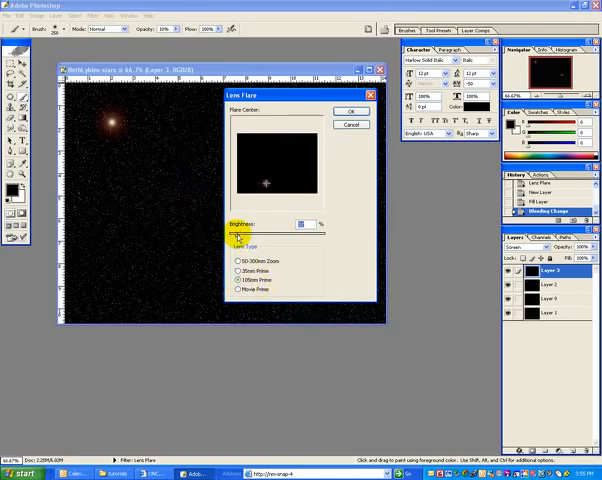
left_click(350, 110)
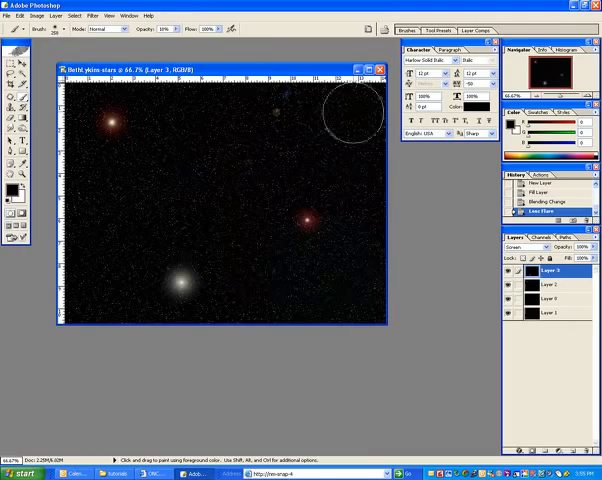